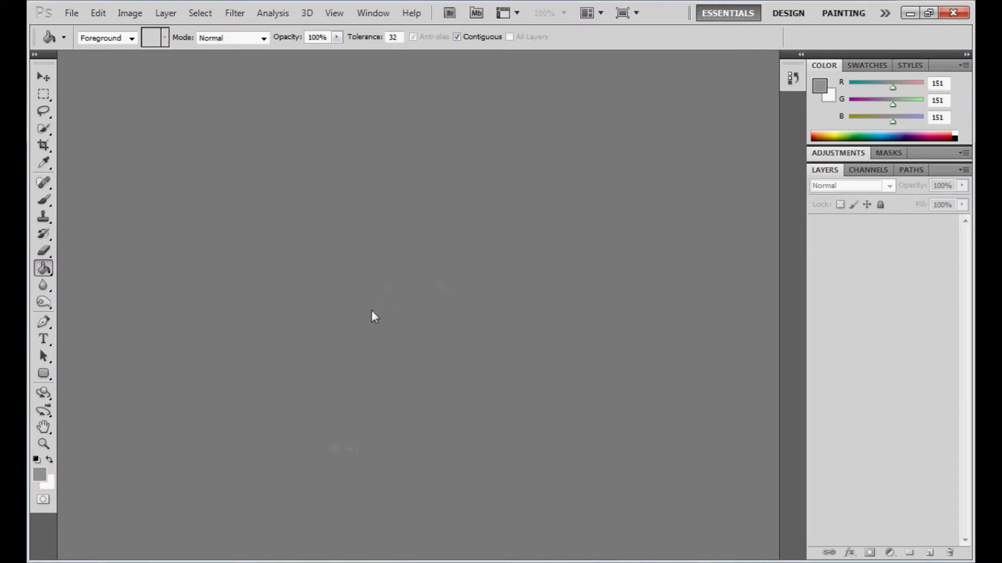
Create a new document 500 pixels wide and 200 pixels high
left_click(73, 15)
left_click(86, 29)
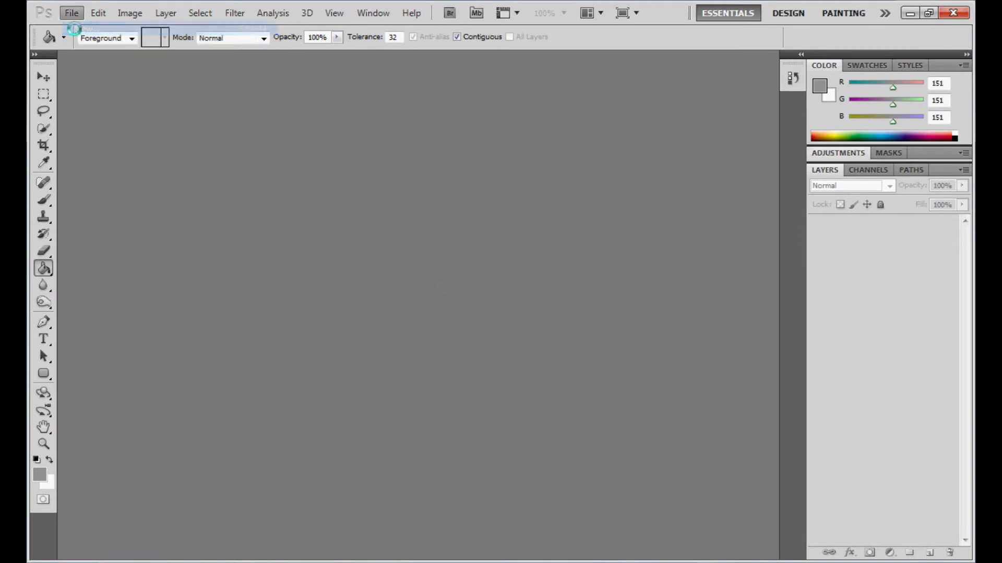
double_click(418, 280)
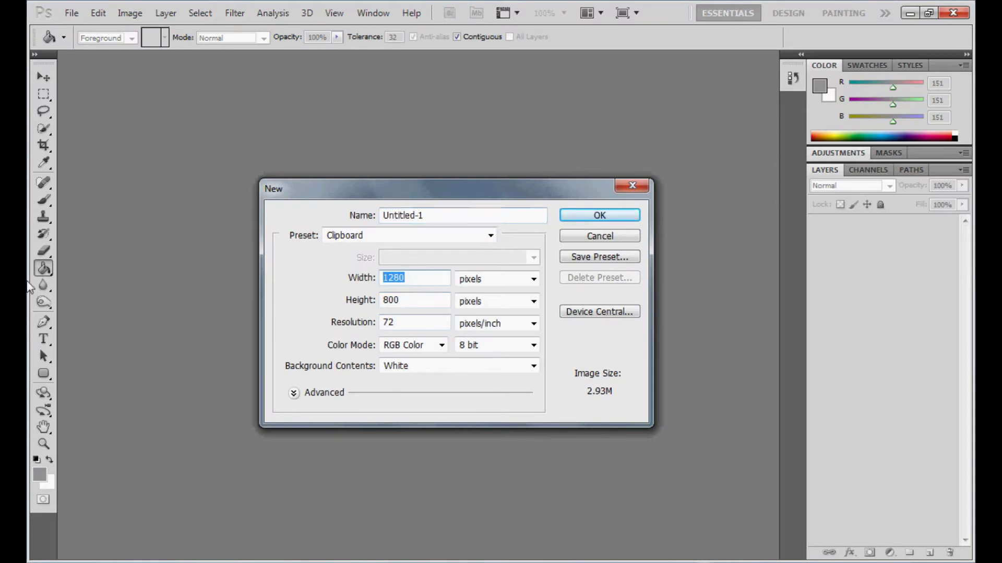
type("500")
key("Tab")
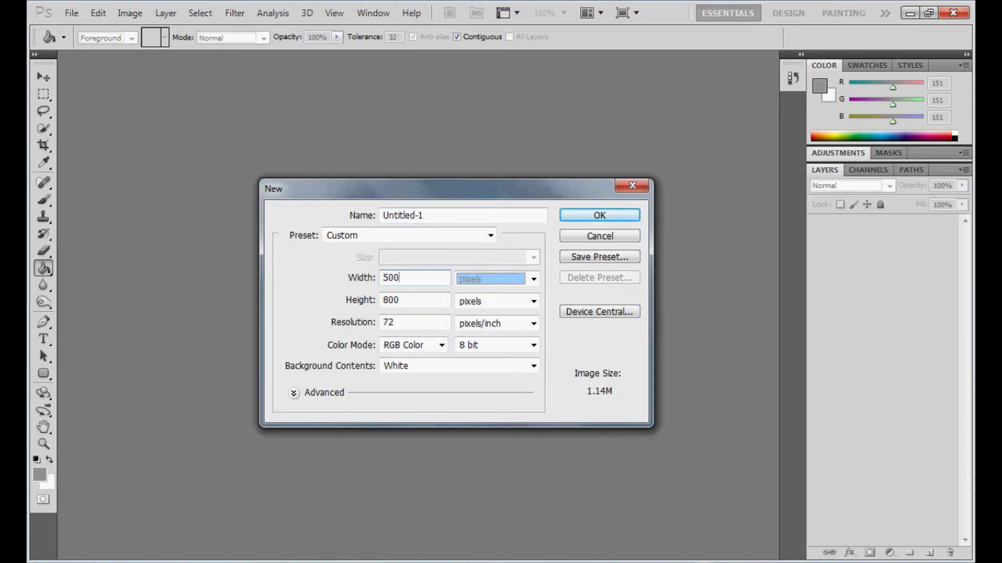
key("Tab")
type("200")
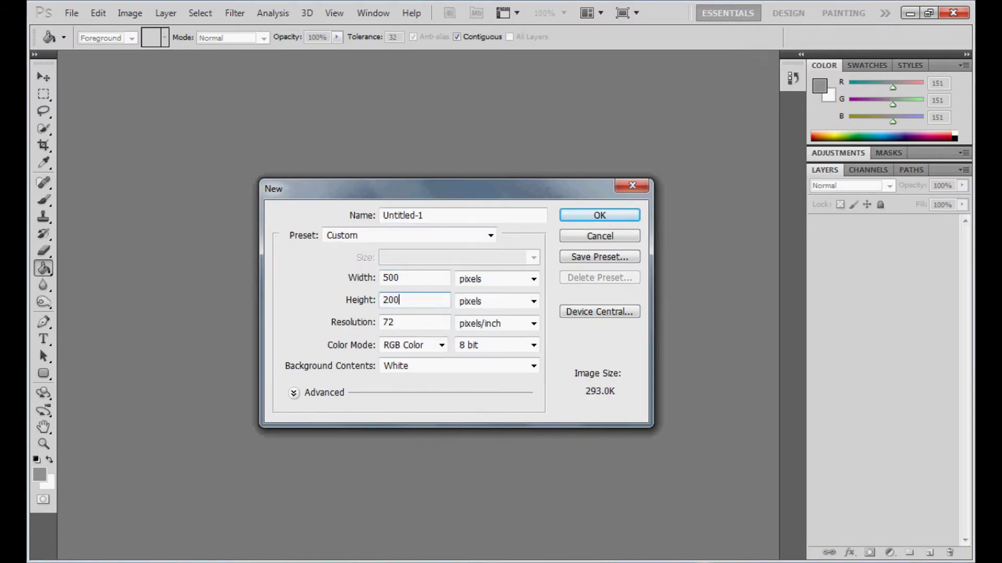
left_click(572, 217)
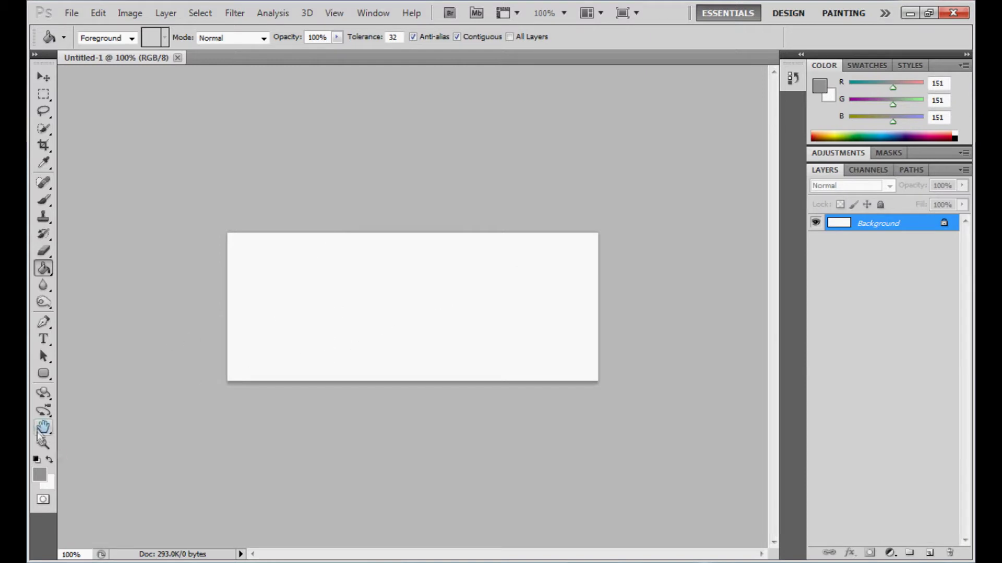
Keep the gray foreground colour (RGB 151) and fill the canvas with it using the Paint Bucket
left_click(40, 476)
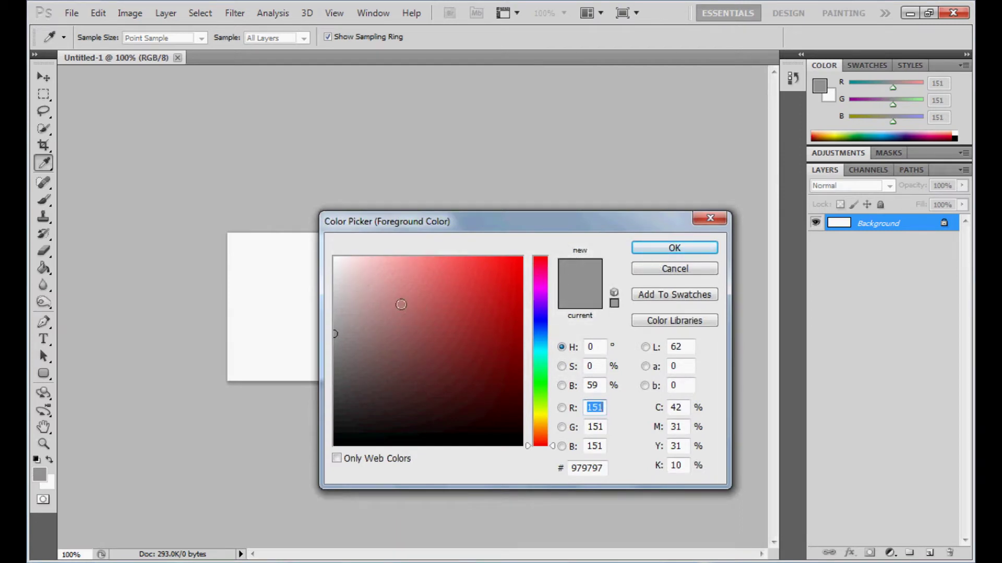
left_click(642, 250)
key("g")
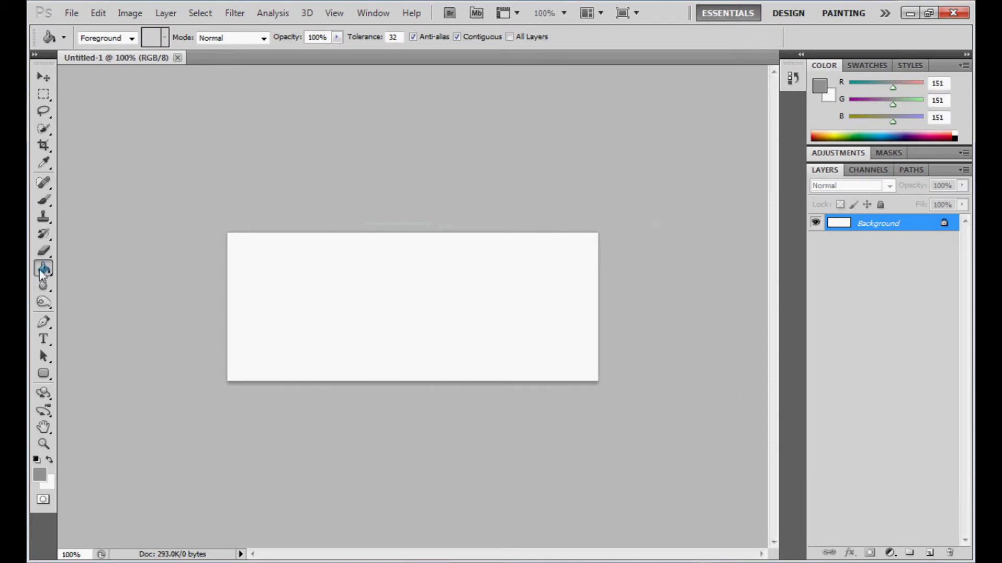
left_click(315, 271)
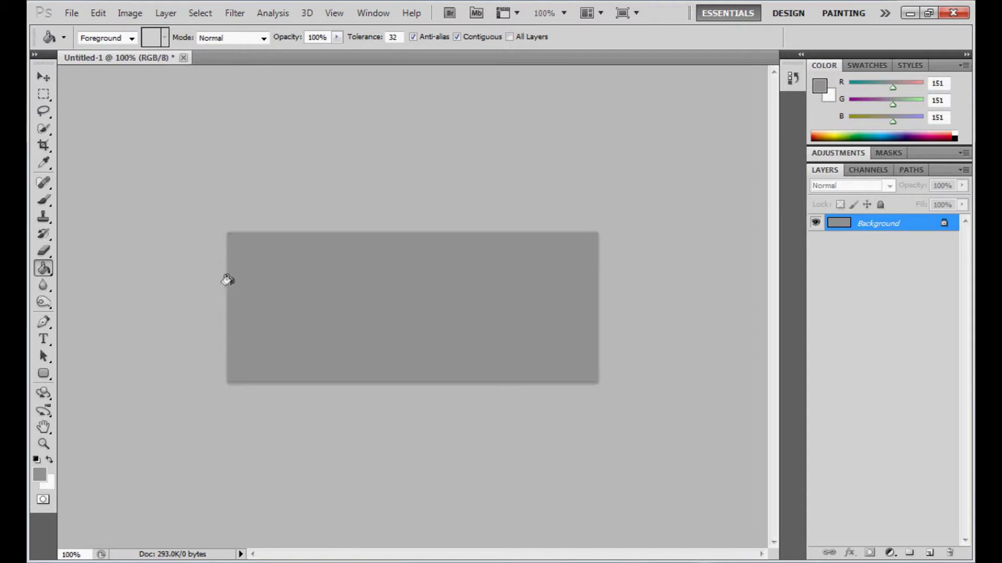
Change the foreground colour to dark gray #555555 (RGB 85, 85, 85)
left_click(40, 475)
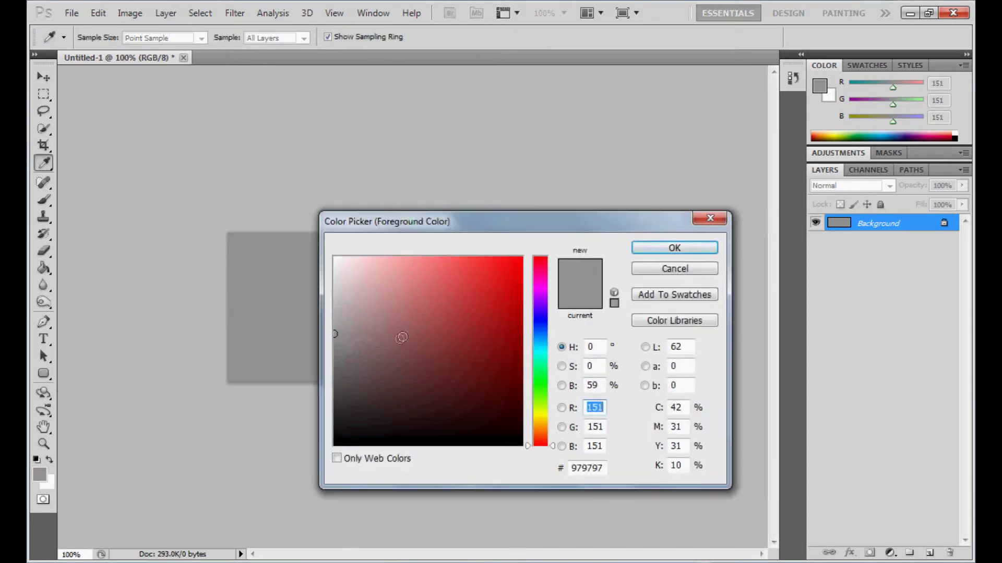
mouse_move(383, 355)
left_mouse_down()
mouse_move(306, 361)
mouse_move(276, 382)
left_mouse_up()
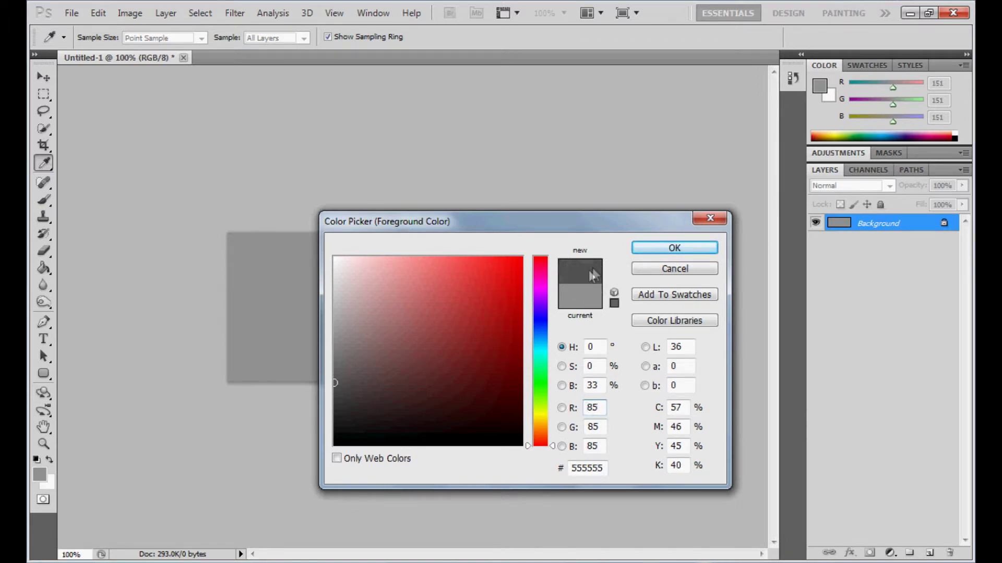
left_click(655, 252)
key("g")
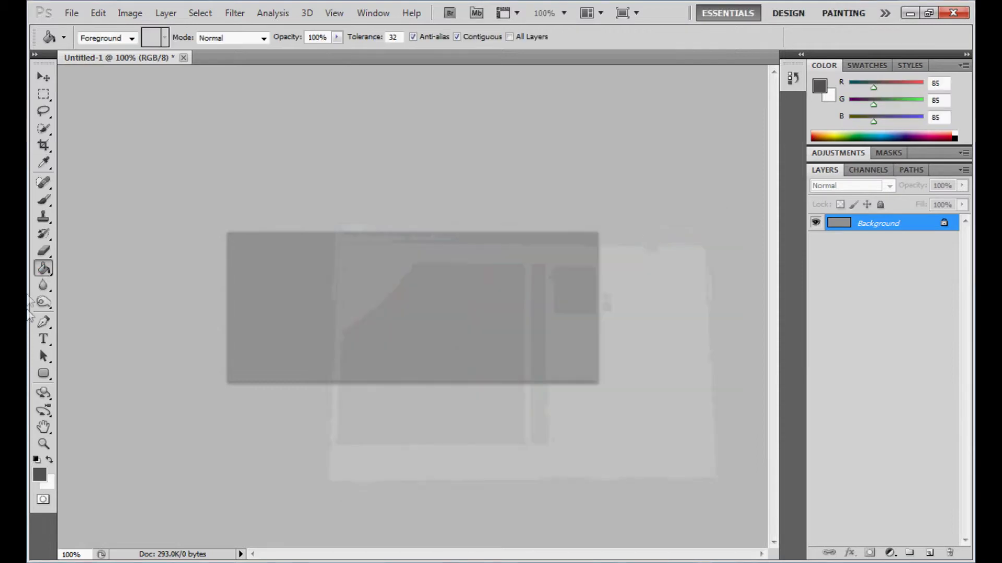
Type ENGRAVED as a text layer and move it to the centre of the canvas
left_click(43, 343)
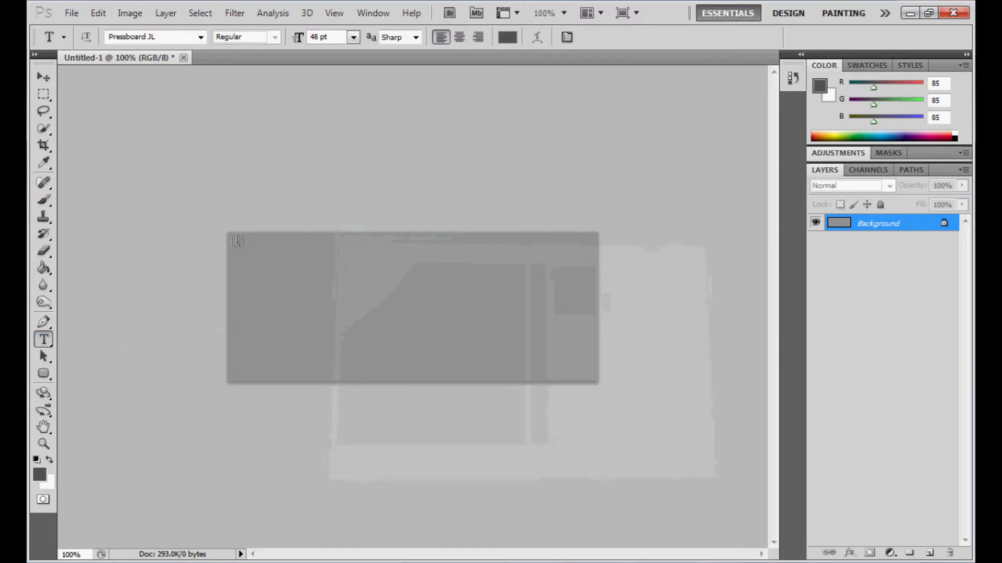
left_click_drag(599, 383, 659, 391)
type("ENGRAC")
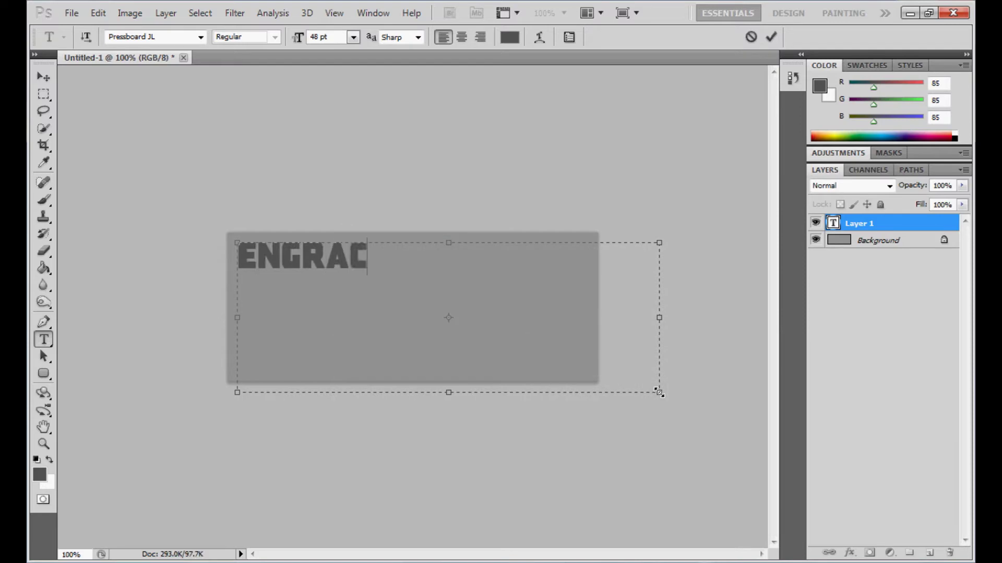
key("BackSpace")
type("VED")
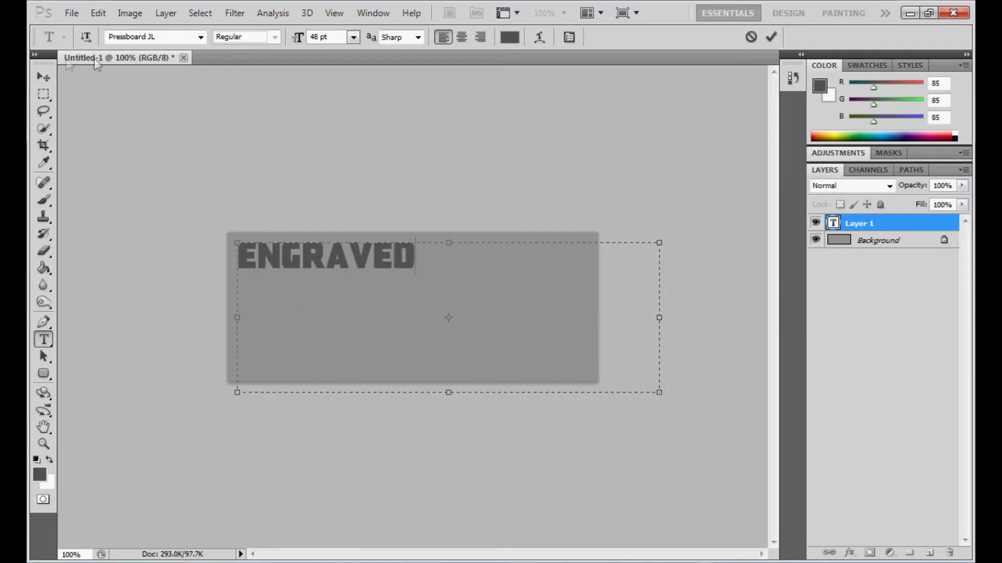
left_click(43, 76)
left_click_drag(354, 262, 434, 309)
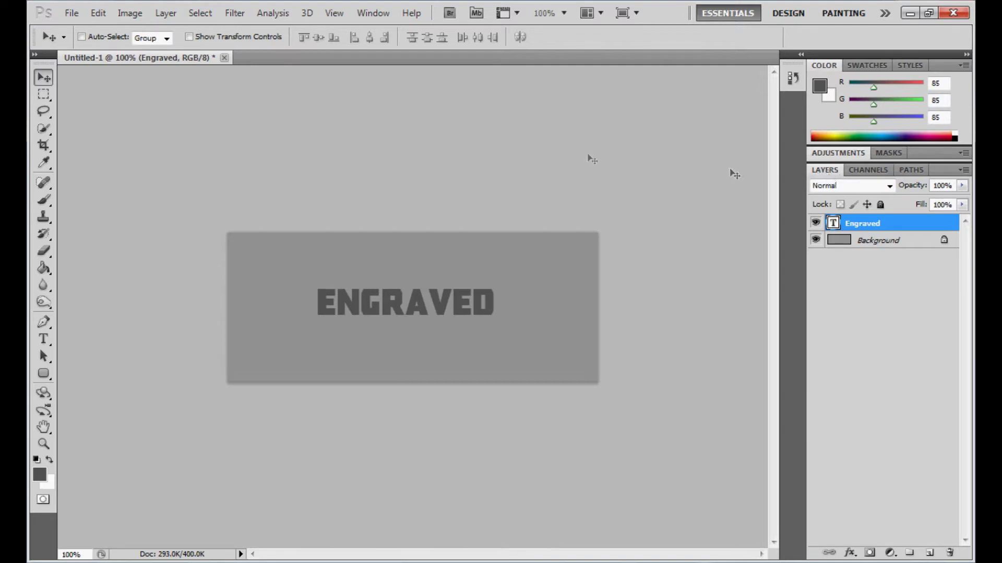
Check the Window menu, then bring up the ENGRAVED layer's context menu in the Layers panel
left_click(371, 13)
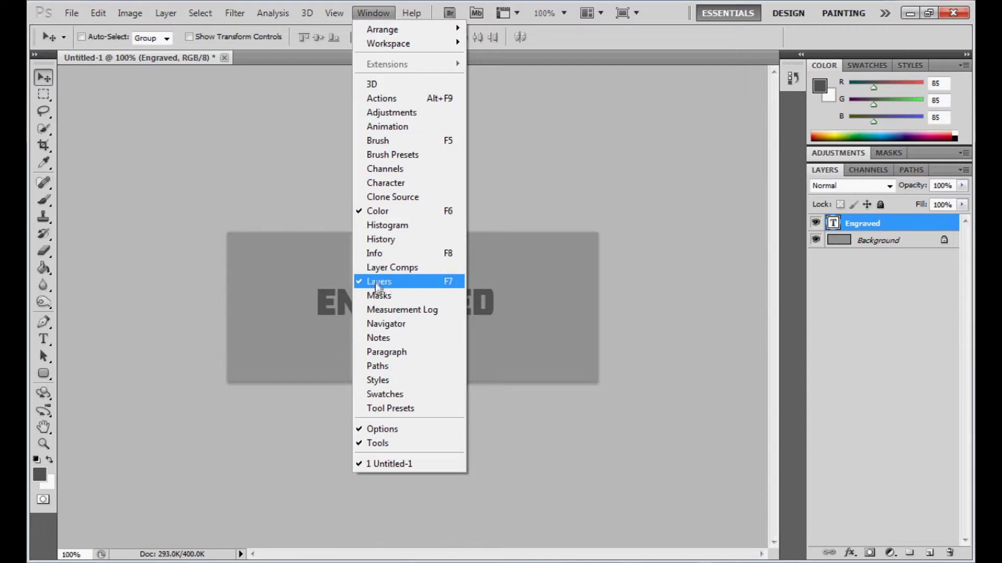
left_click(733, 300)
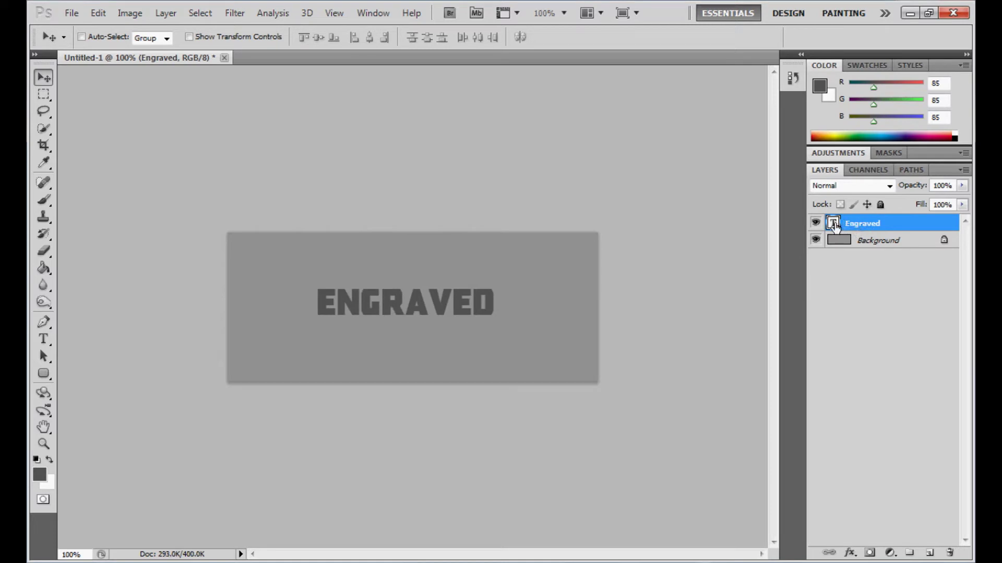
right_click(869, 224)
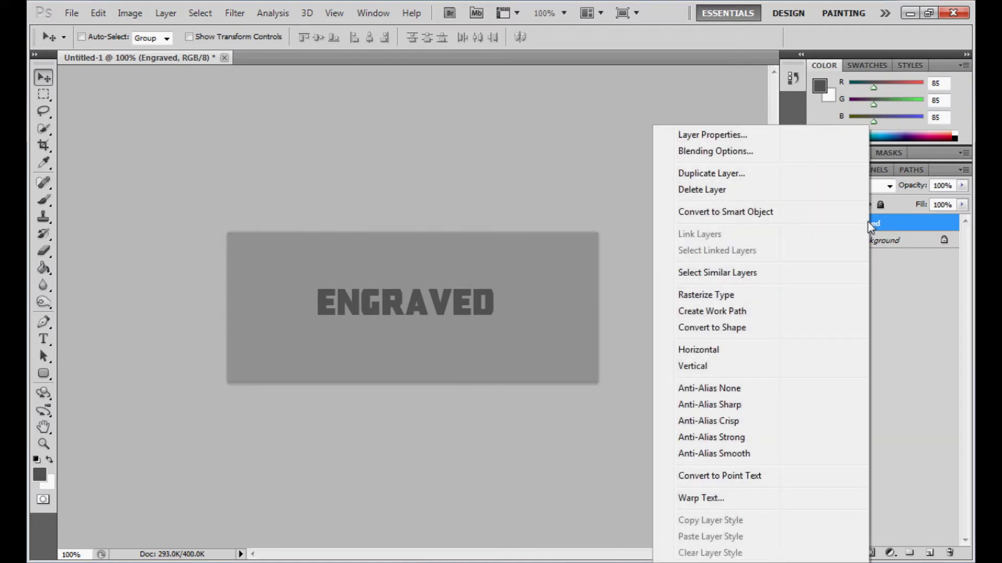
In Blending Options, enable Drop Shadow with Normal blend mode and white colour
left_click(727, 152)
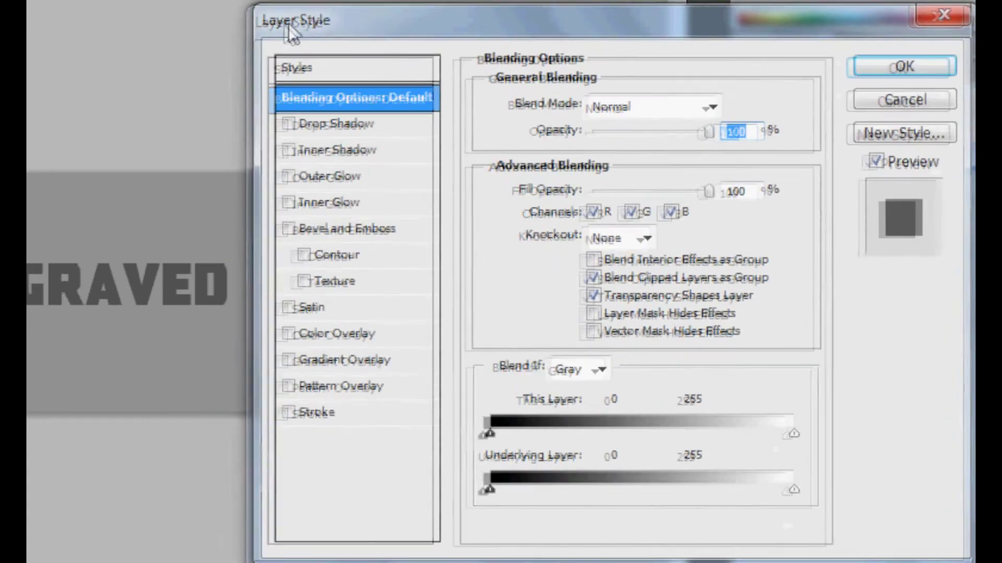
left_click(301, 125)
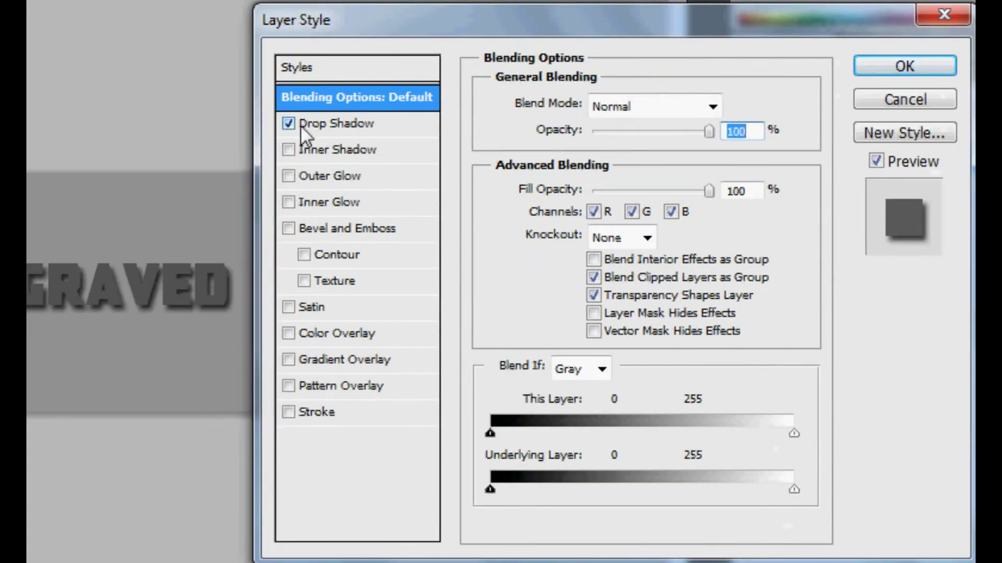
left_click(319, 122)
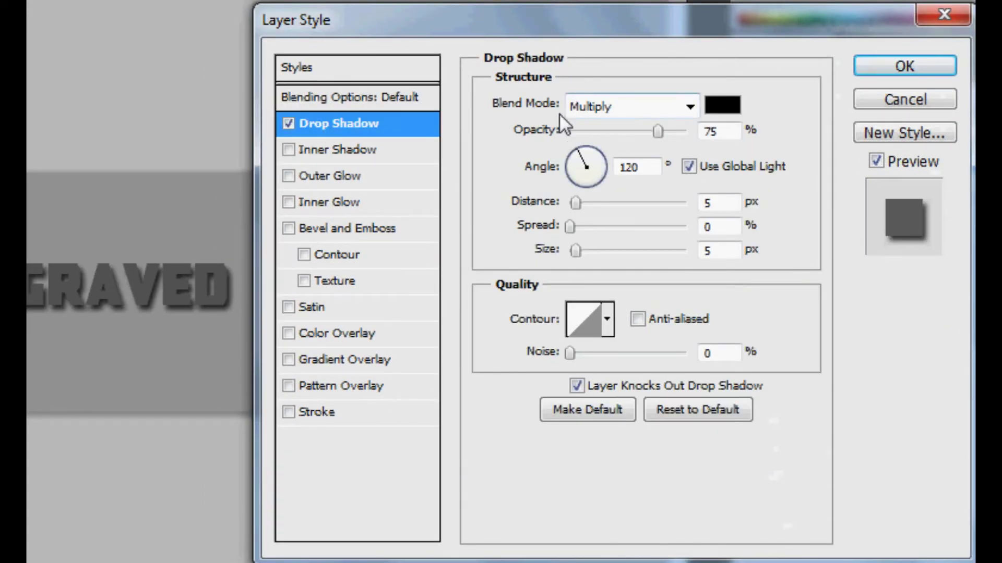
left_click(584, 107)
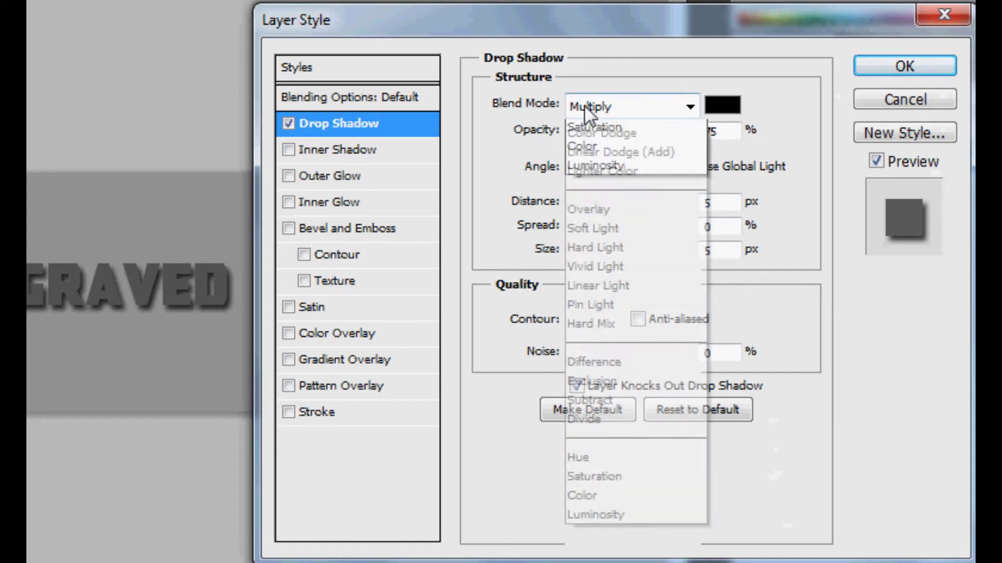
left_click(589, 127)
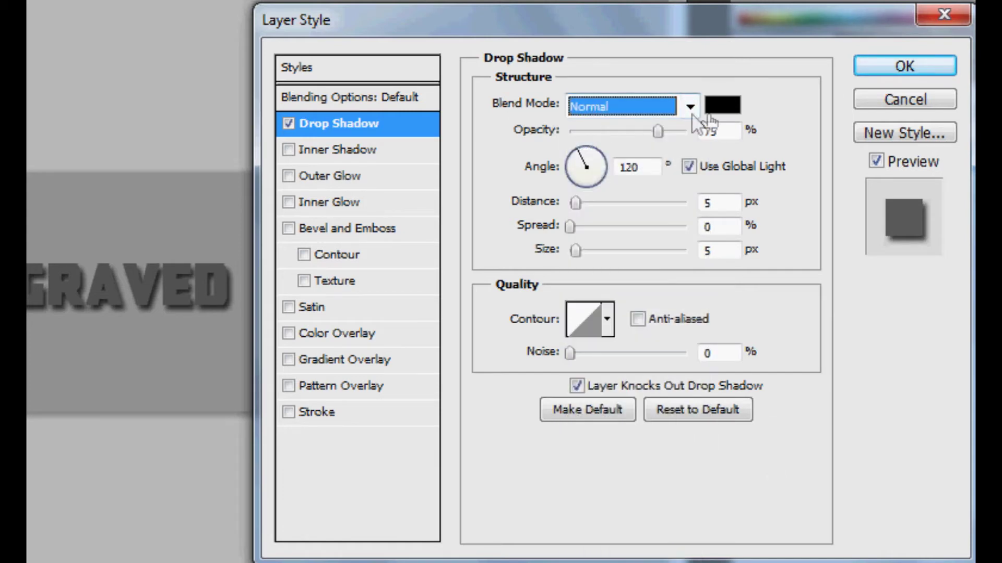
left_click(717, 106)
left_click(29, 212)
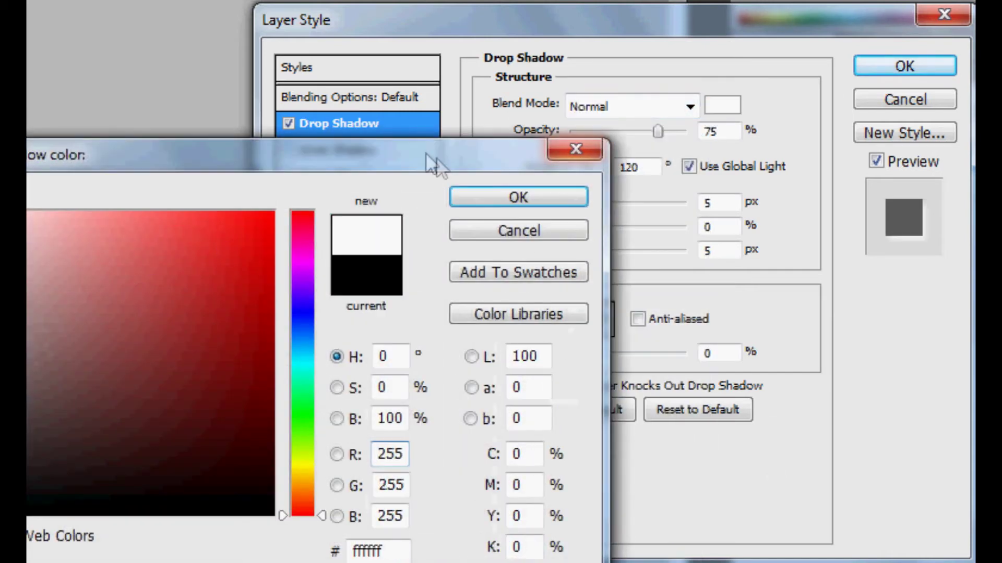
left_click(469, 197)
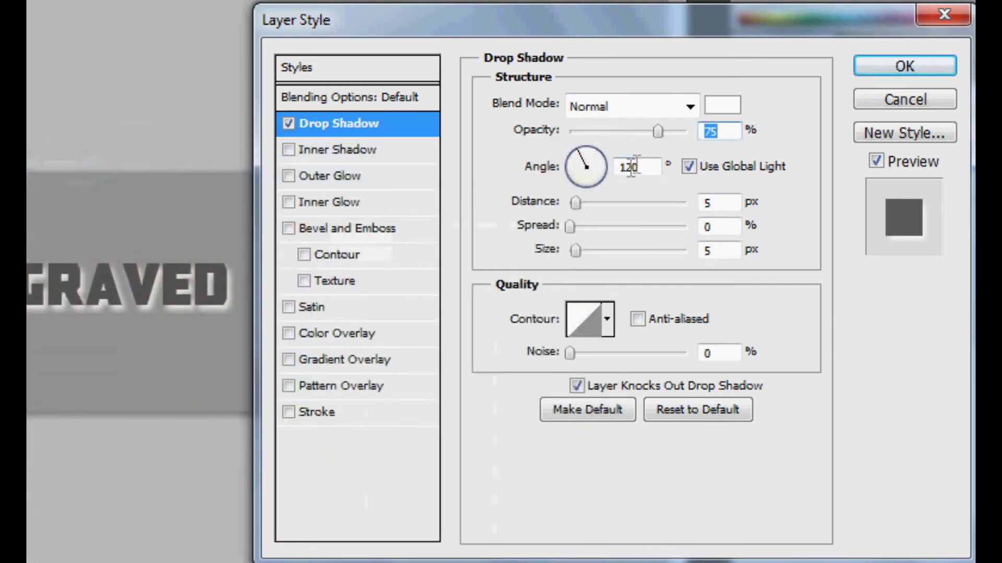
Set the drop shadow to 90° angle, 1 px distance, 0 px size and 35% opacity
left_click_drag(590, 151, 586, 136)
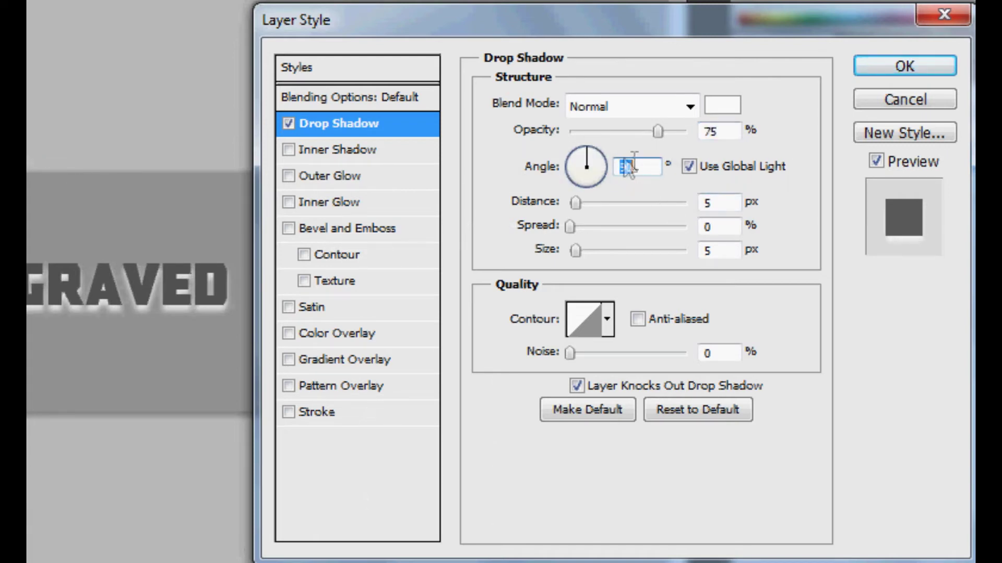
left_click(719, 205)
type("1")
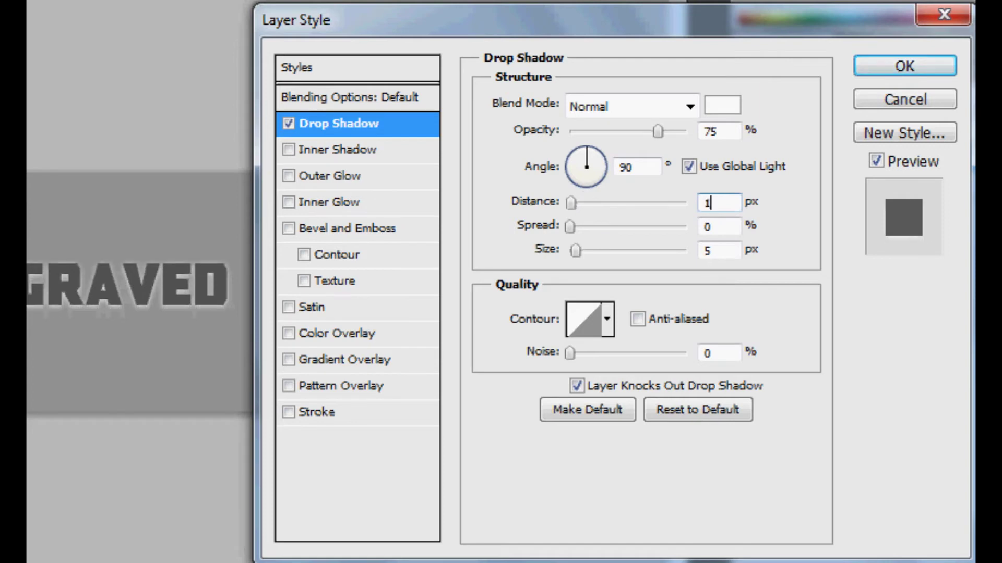
left_click(721, 227)
left_click(725, 251)
type("0")
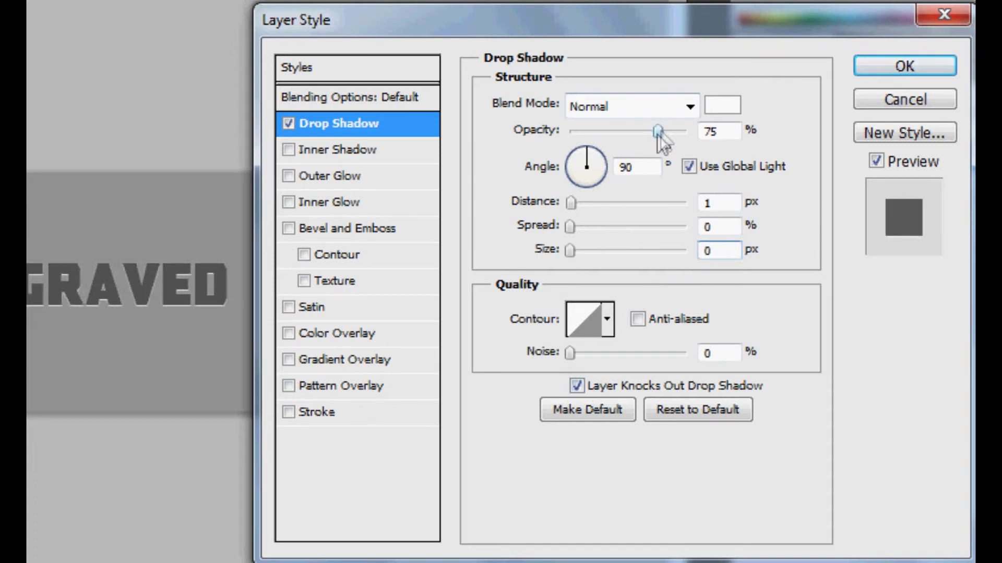
left_click_drag(656, 134, 610, 139)
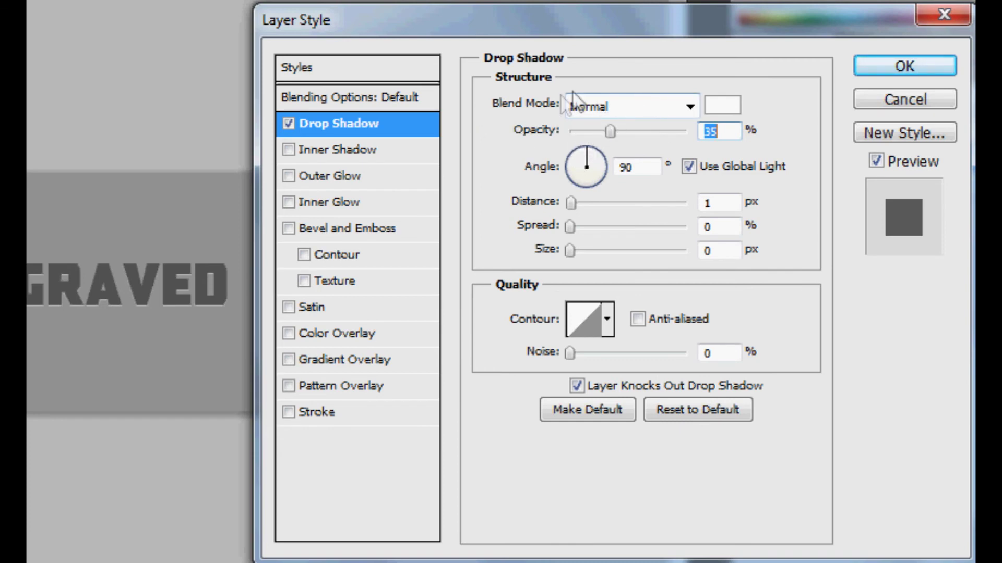
Enable Inner Shadow on the ENGRAVED text and set its opacity to 45%
left_click(307, 150)
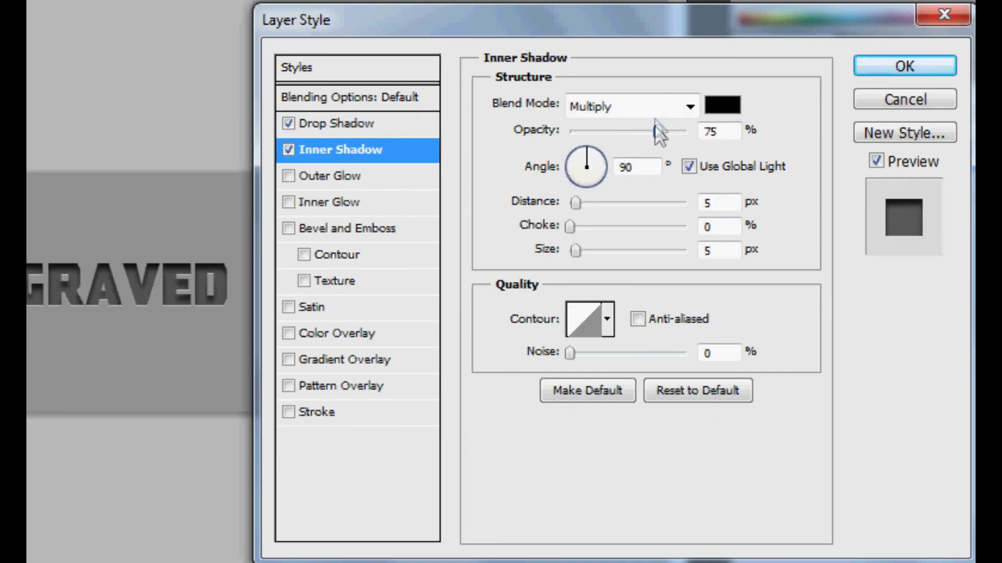
left_click_drag(659, 134, 625, 140)
type("45")
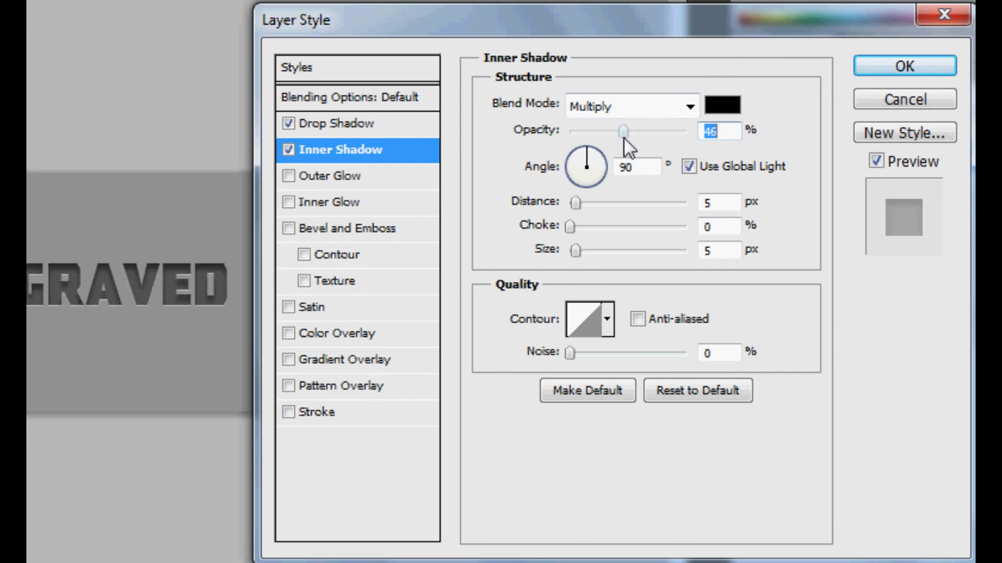